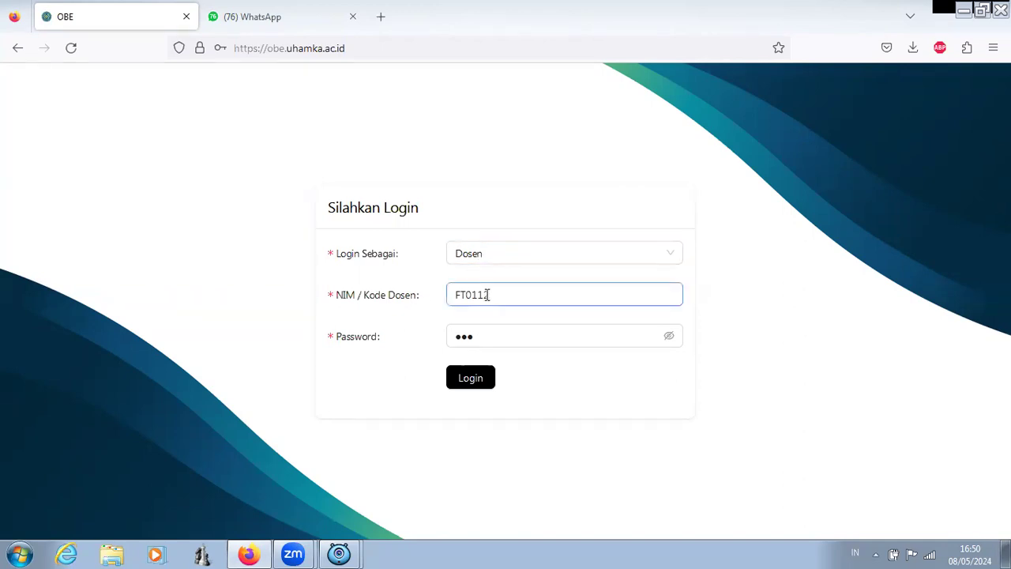
Step: Log in as Dosen with the lecturer code and account password
click(473, 335)
click(472, 377)
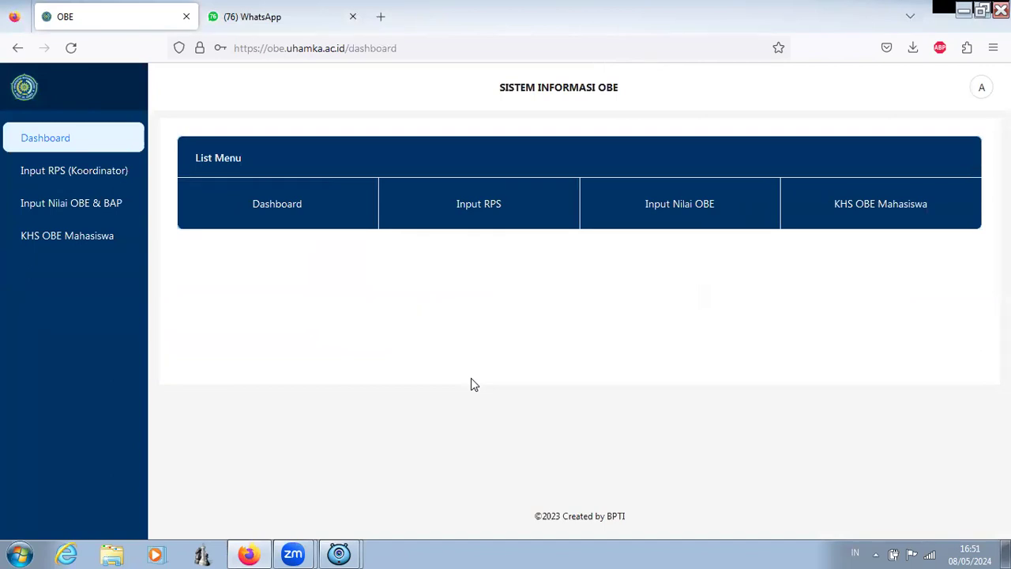
Step: Open the RPS of Organisasi dan Arsitektur Sistem Komputer for class 2A and examine its CPL, CPMK, Sub CPMK and meeting plan tables
click(85, 207)
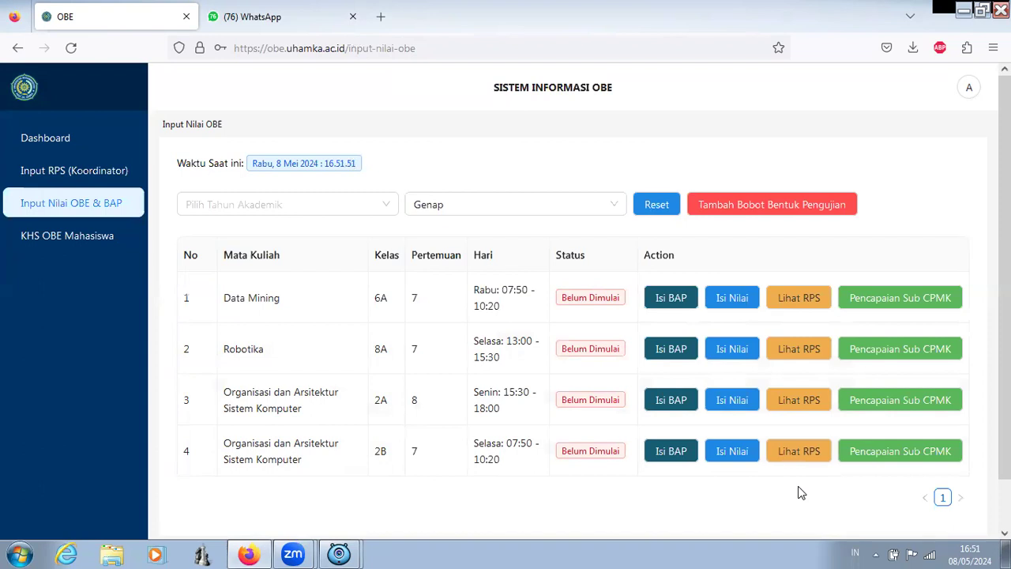
click(807, 404)
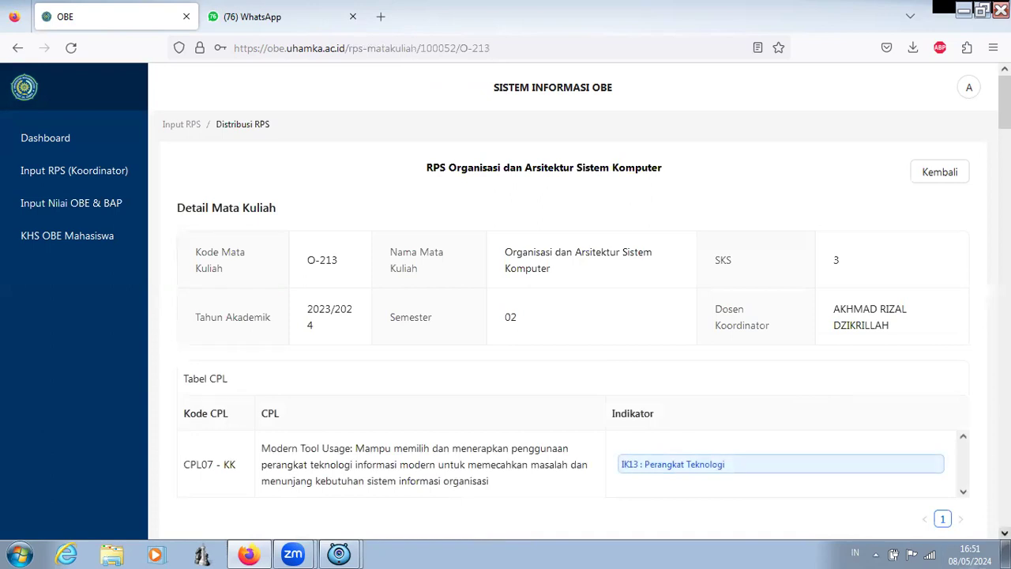
scroll(574, 300, down, 5)
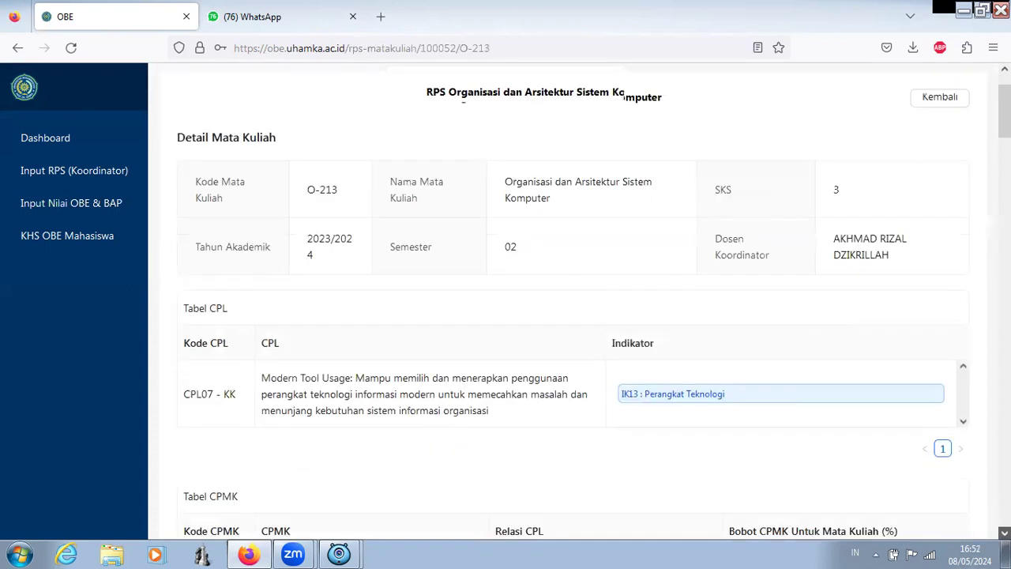
scroll(574, 300, down, 4)
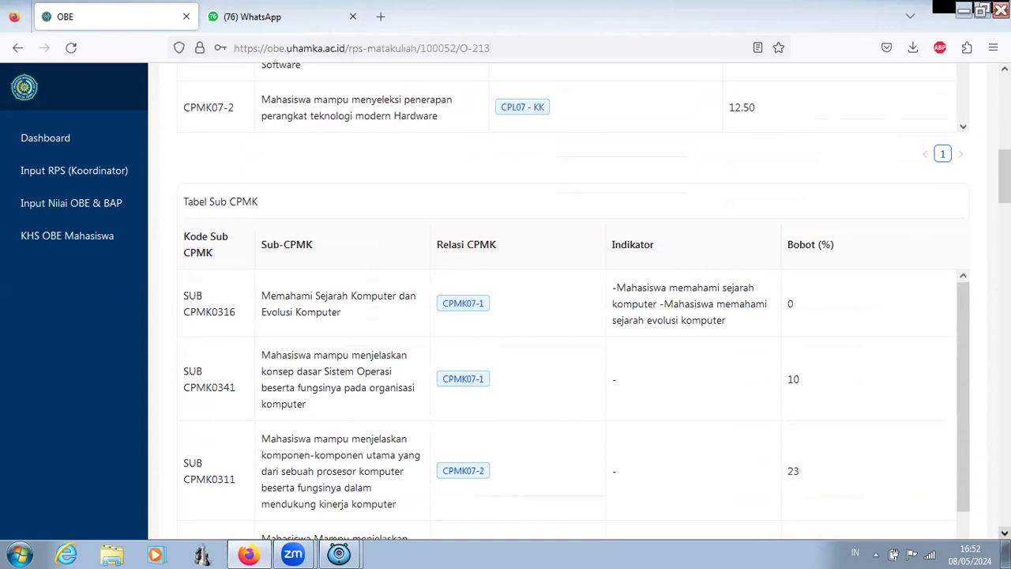
scroll(569, 315, down, 5)
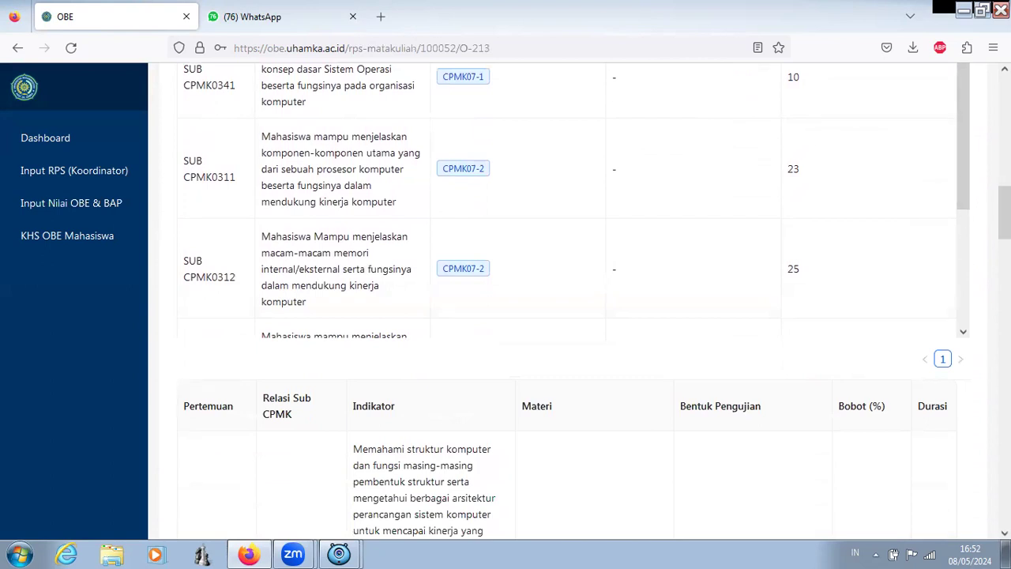
scroll(553, 300, up, 3)
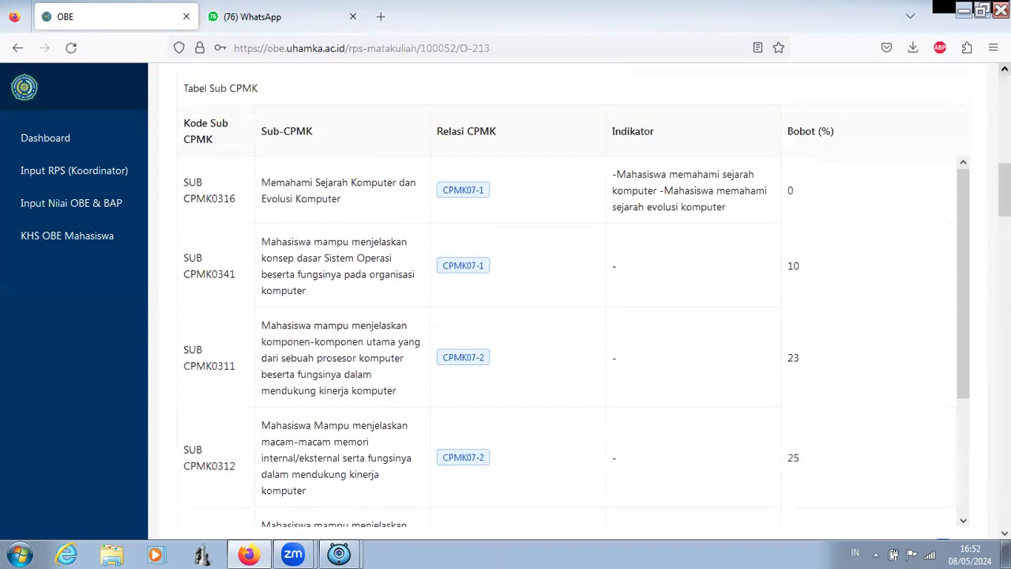
scroll(553, 300, up, 1)
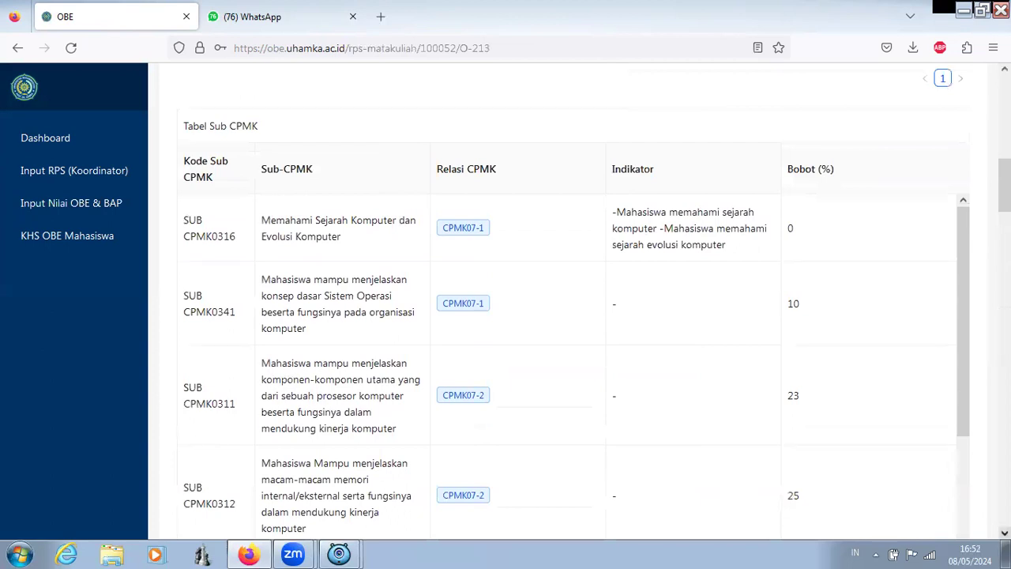
scroll(553, 300, down, 6)
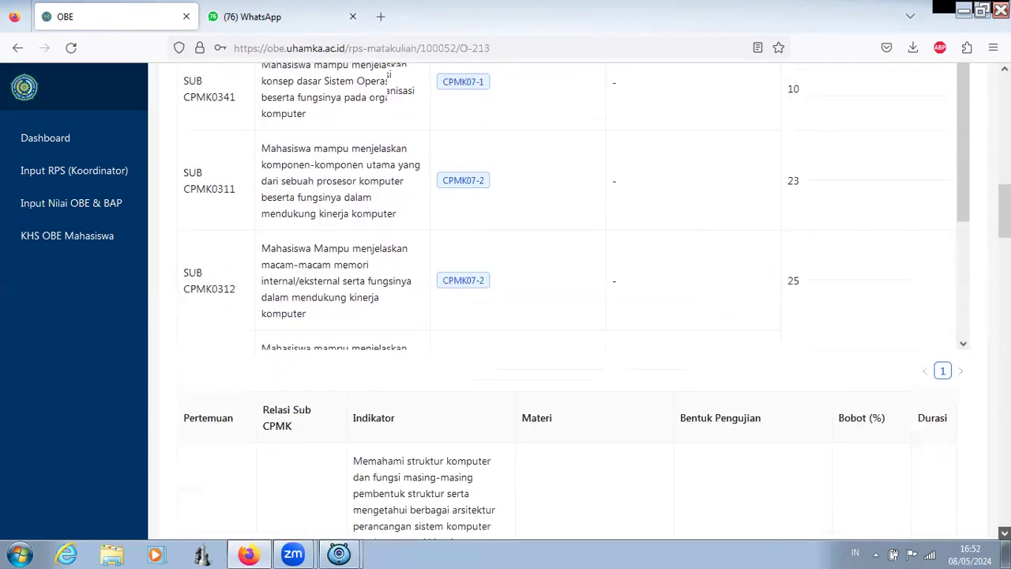
scroll(665, 270, down, 3)
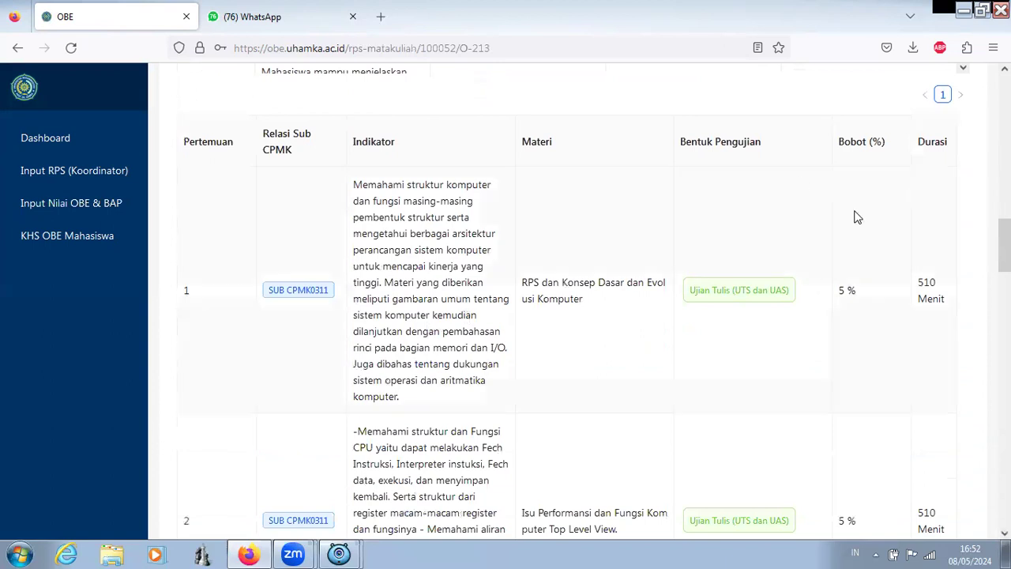
scroll(902, 161, up, 5)
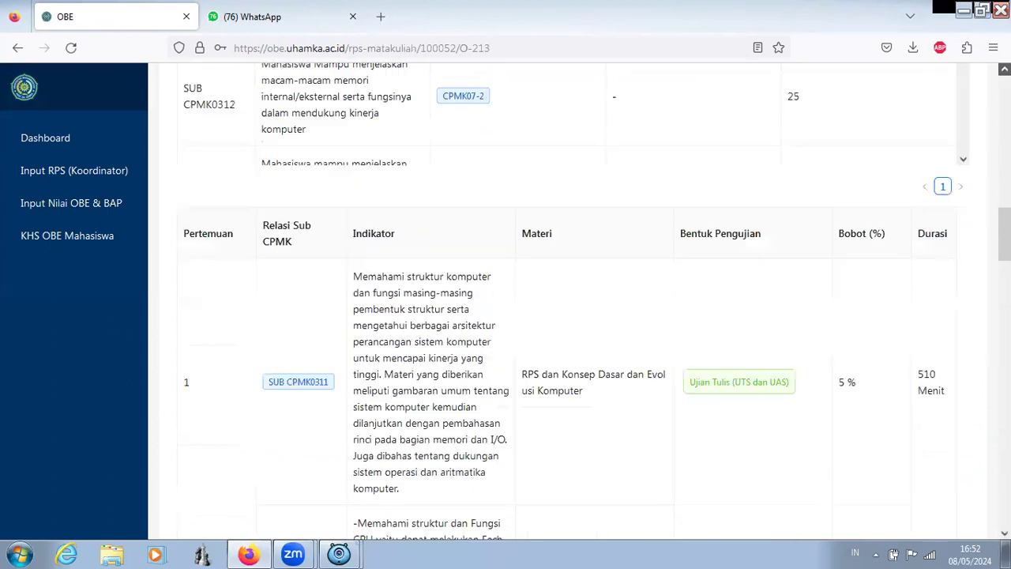
scroll(618, 67, up, 3)
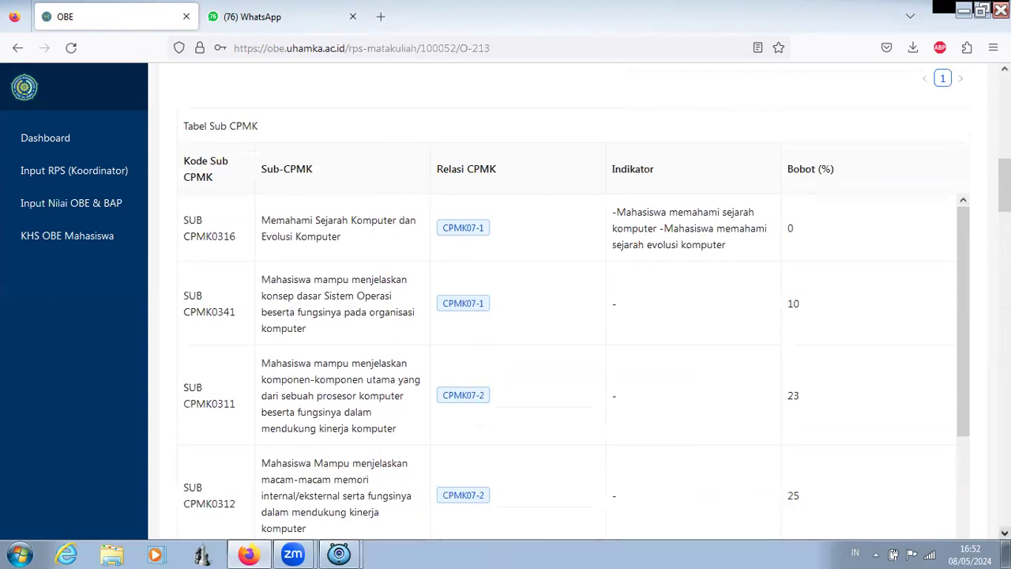
scroll(568, 300, down, 3)
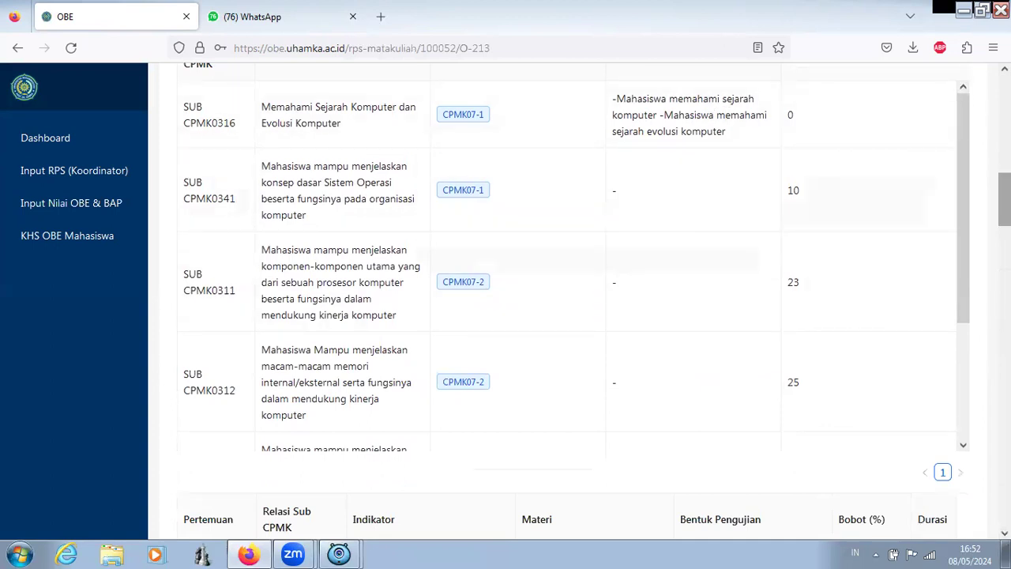
scroll(828, 210, up, 3)
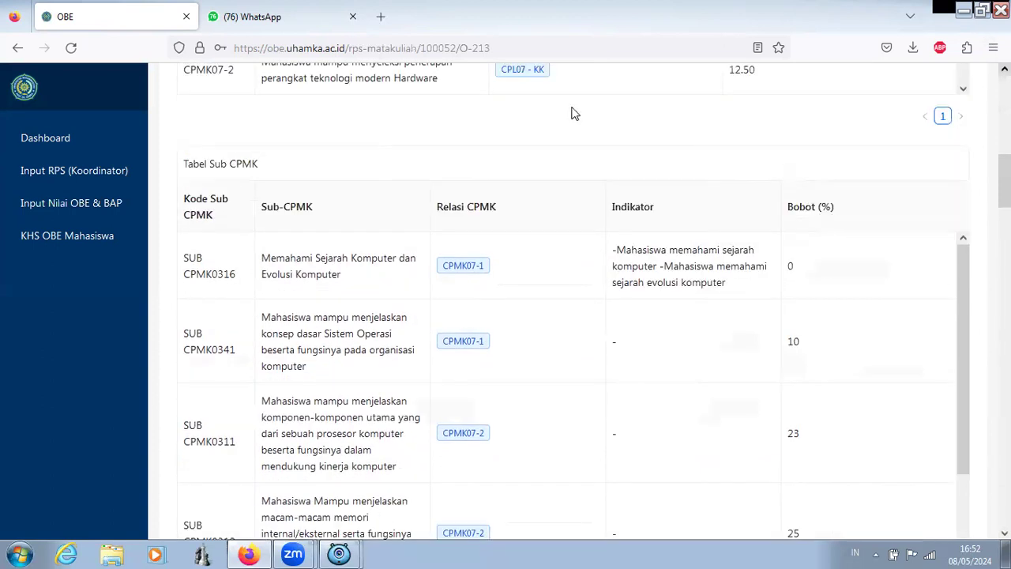
Step: Open the grade details of the first listed student in Organisasi dan Arsitektur Sistem Komputer class 2A
click(95, 204)
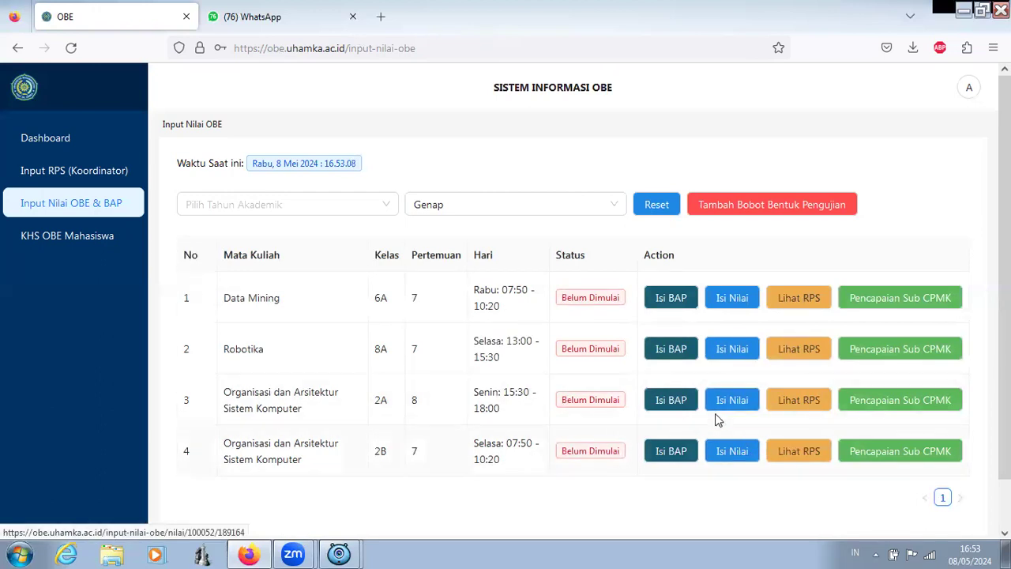
click(732, 401)
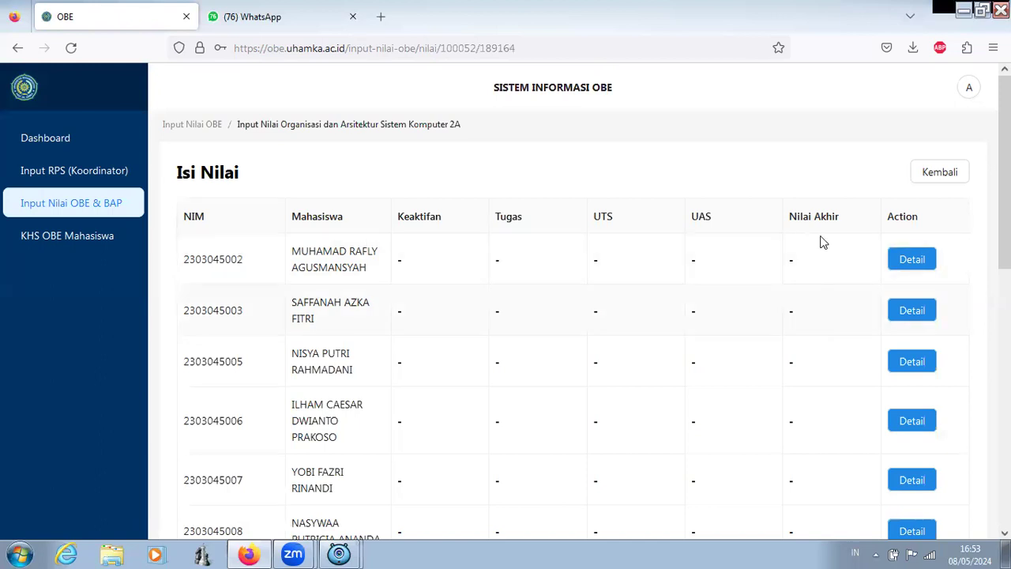
click(903, 261)
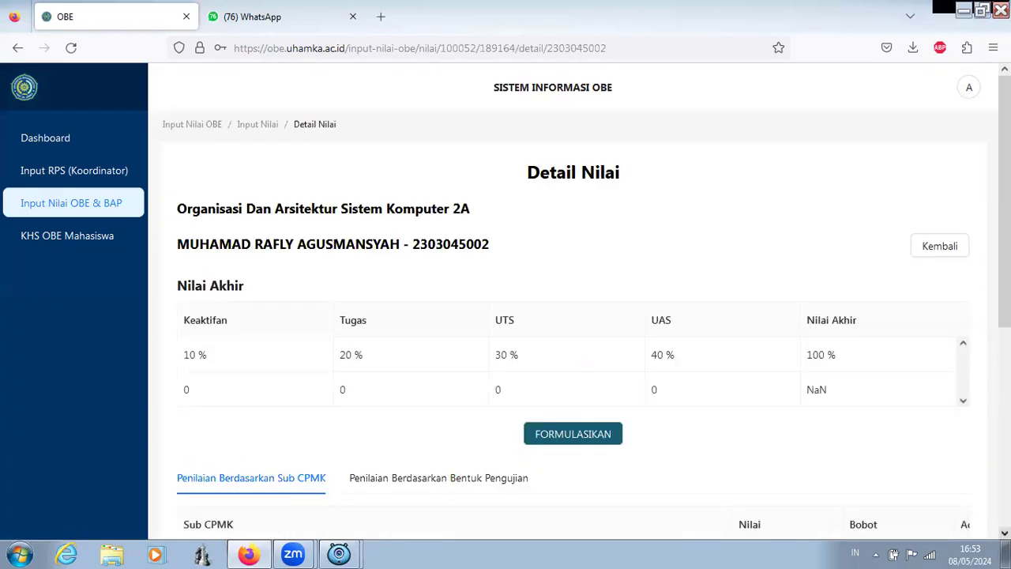
Step: Add and save a grade of 70 for the student's first Sub CPMK, on the main components of a computer processor
scroll(578, 305, down, 5)
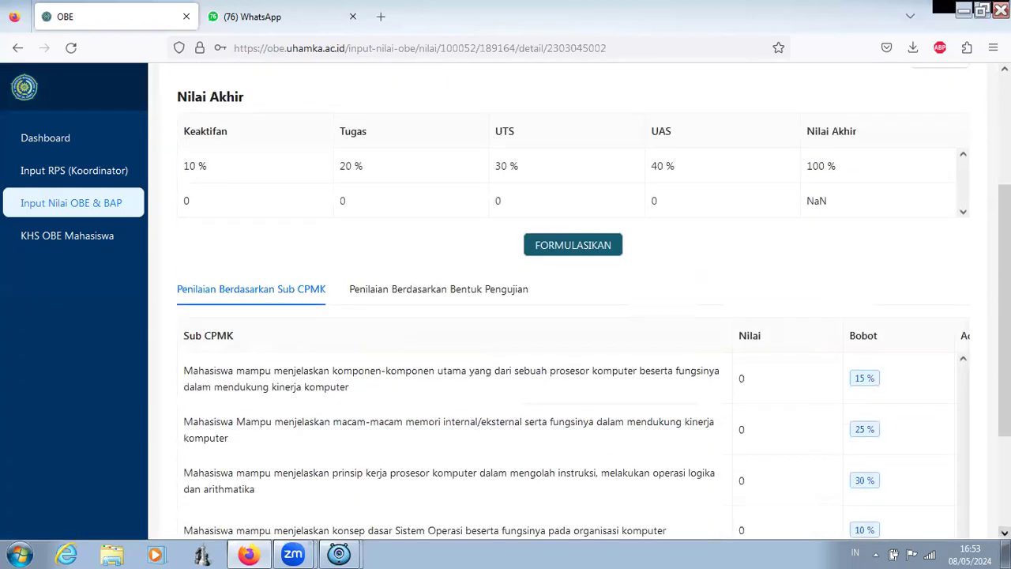
scroll(579, 305, down, 1)
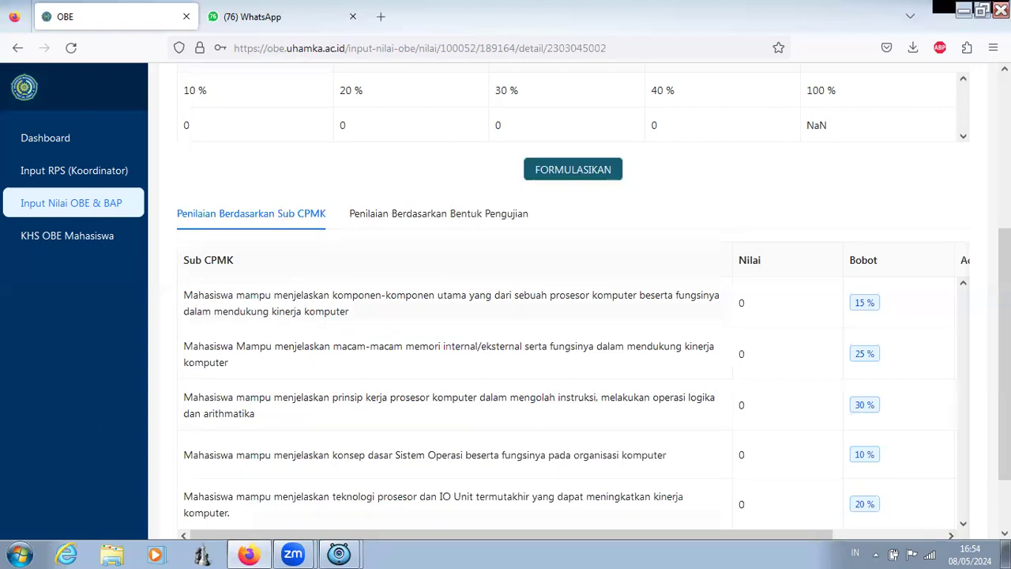
scroll(953, 537, up, 2)
scroll(594, 301, up, 2)
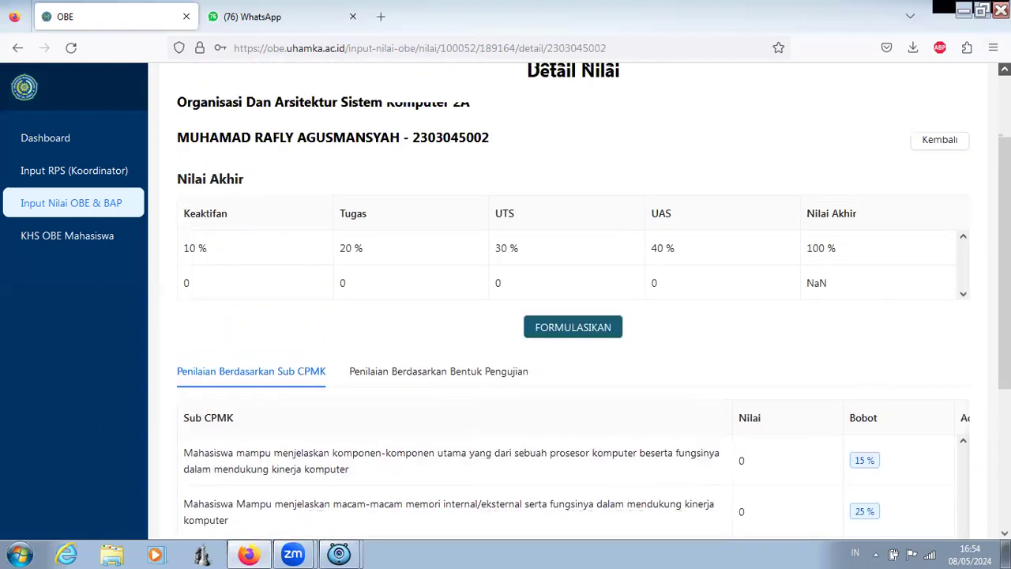
scroll(573, 316, down, 4)
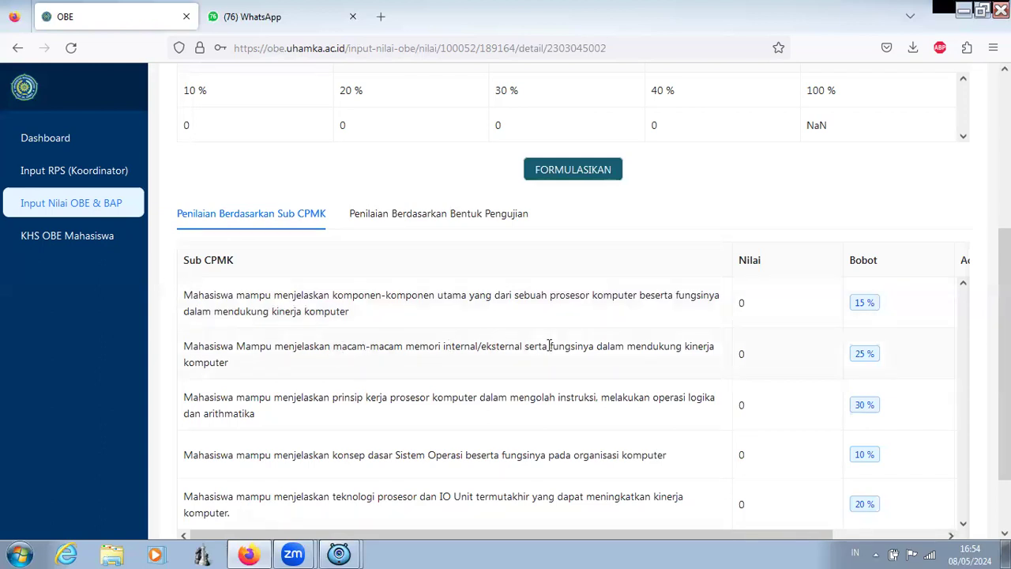
click(953, 536)
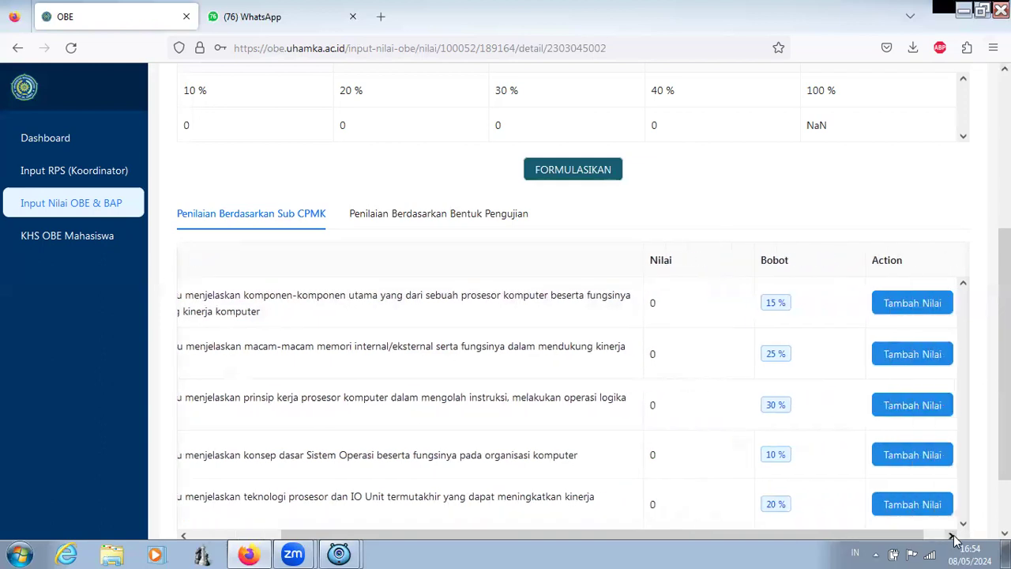
click(952, 536)
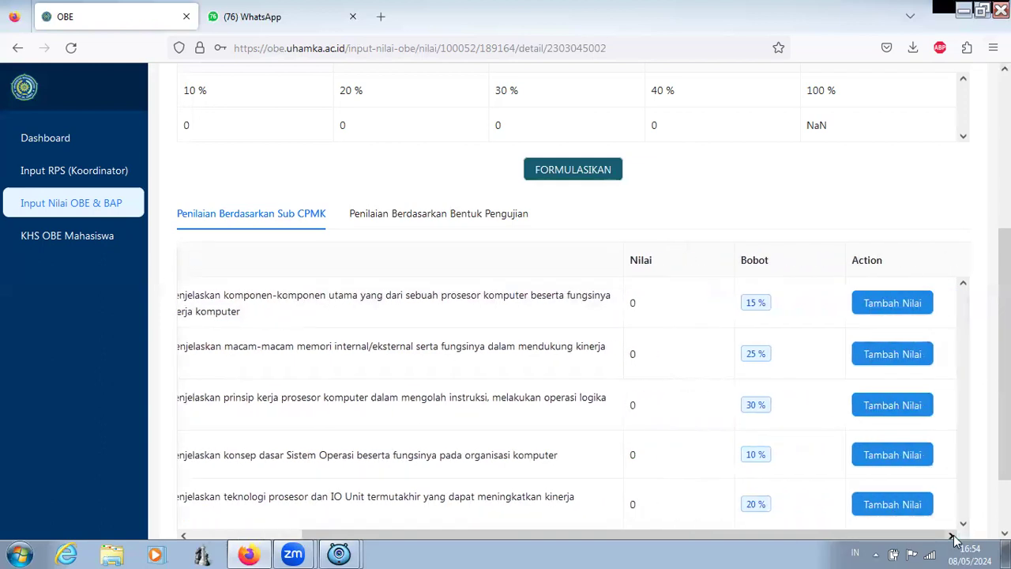
click(904, 309)
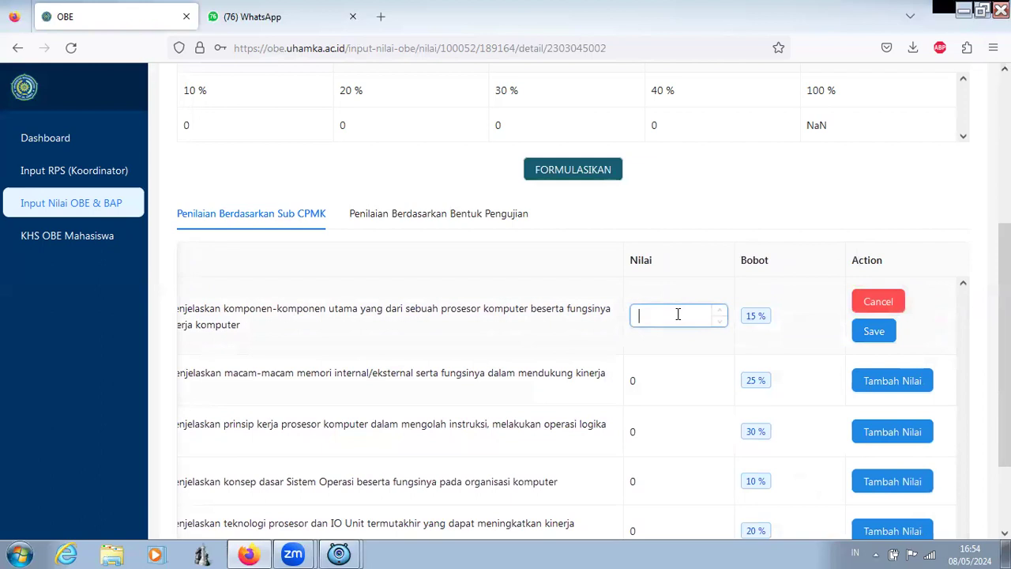
text(70)
click(876, 343)
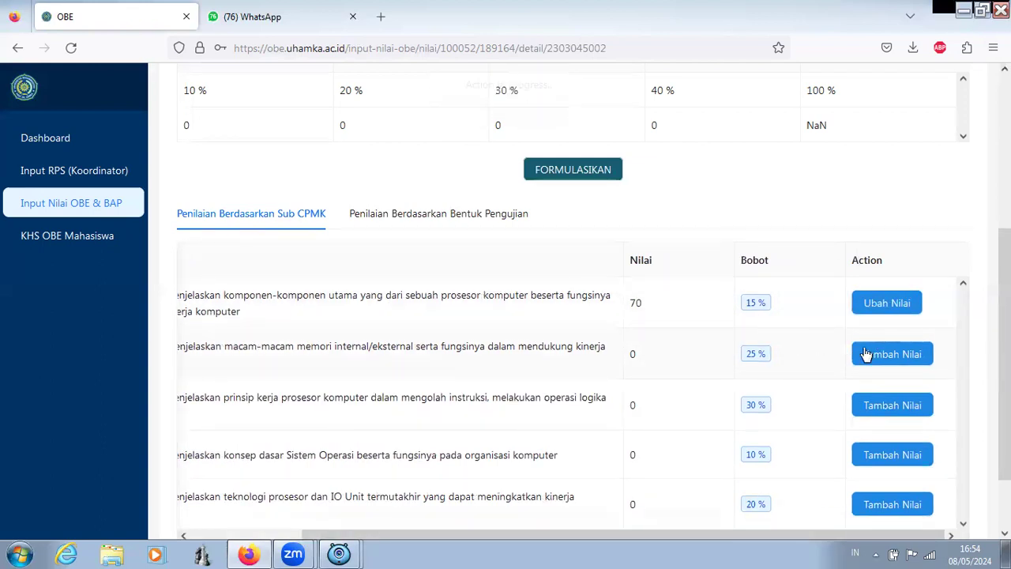
Step: Add and save a grade of 80 for the second Sub CPMK, on internal and external memory types
click(884, 354)
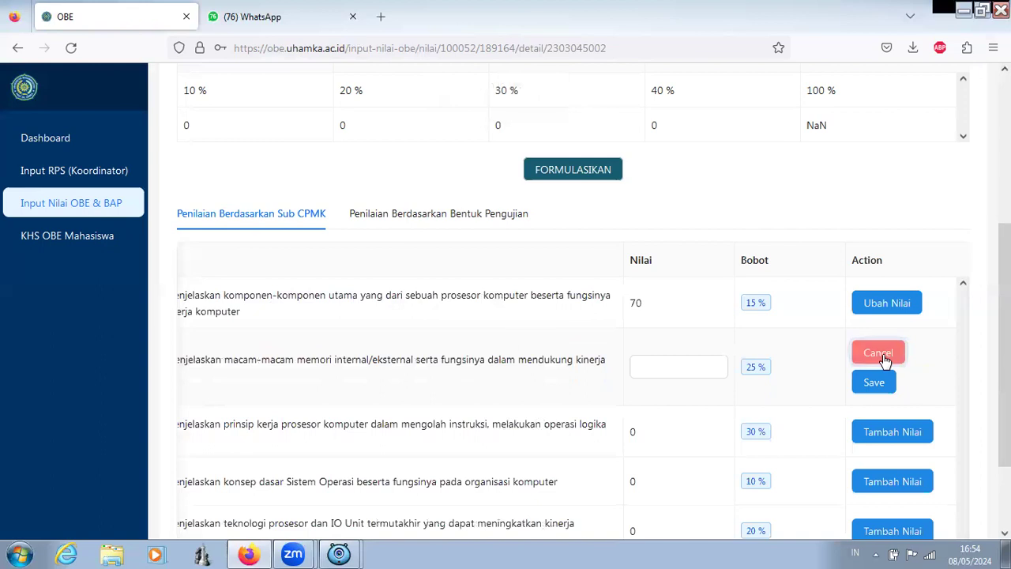
click(681, 362)
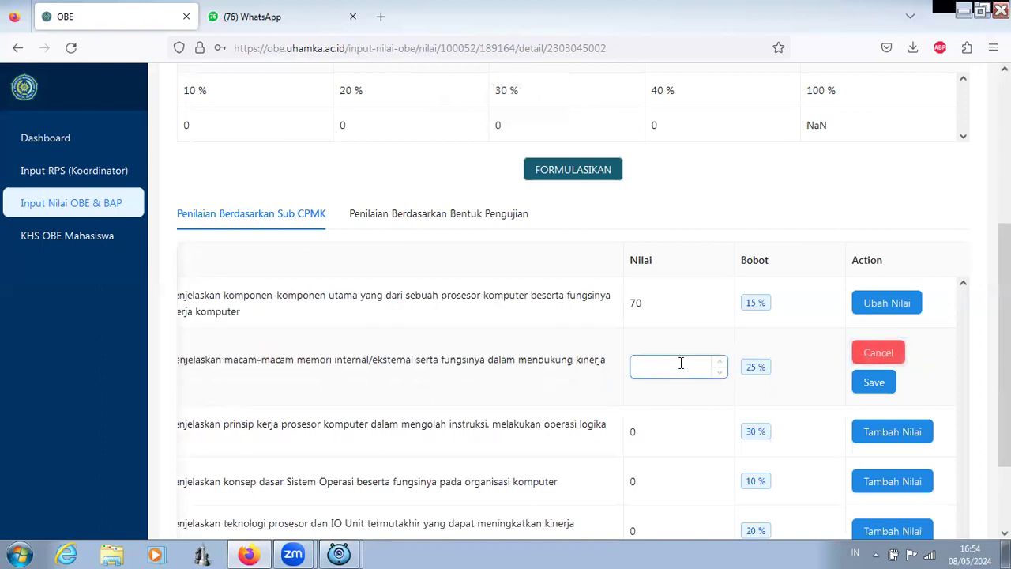
text(8)
text(0)
text(.0)
click(874, 383)
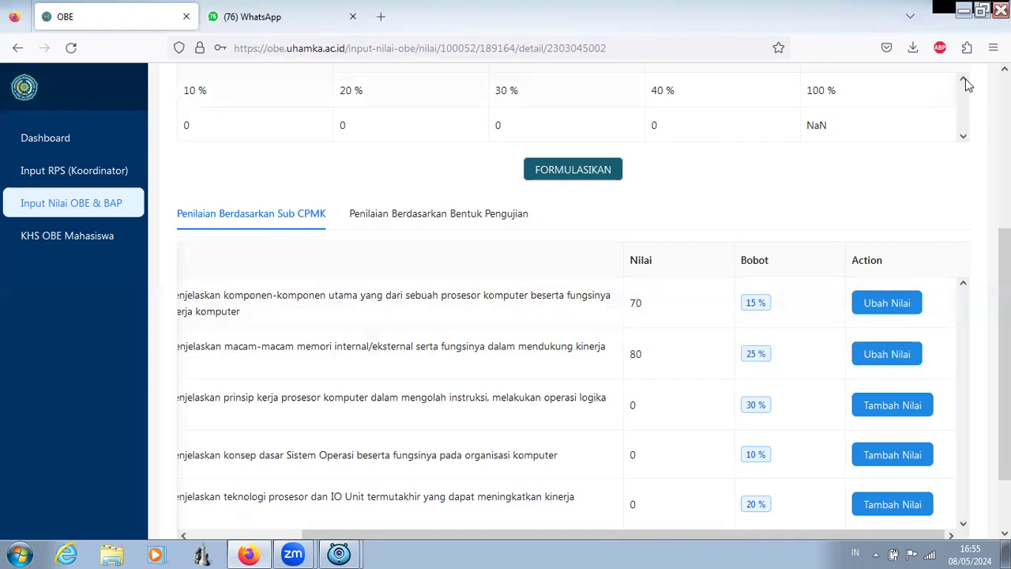
Step: Return to the class 2A student list and open the second student's grade details
scroll(573, 304, up, 5)
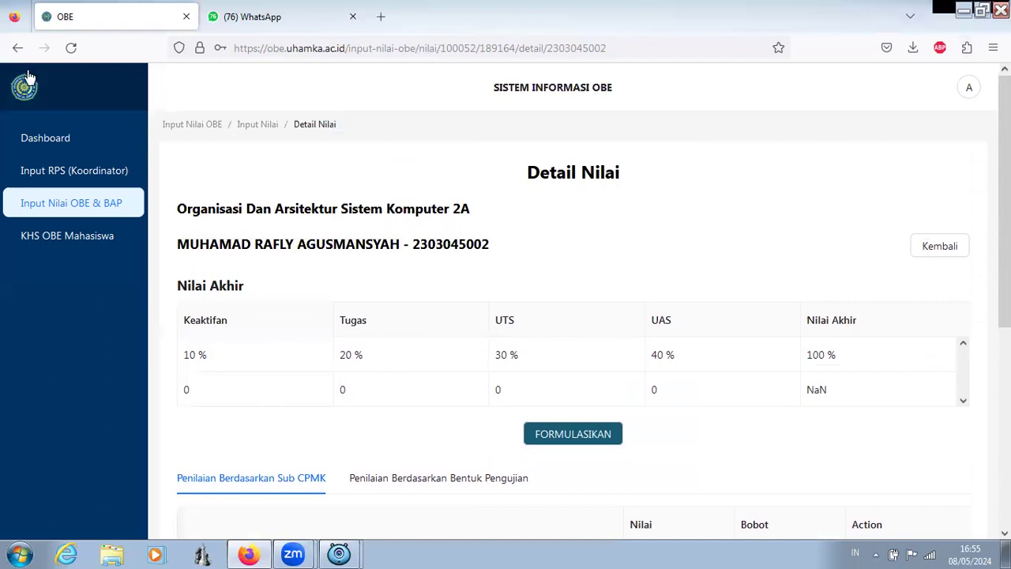
click(16, 48)
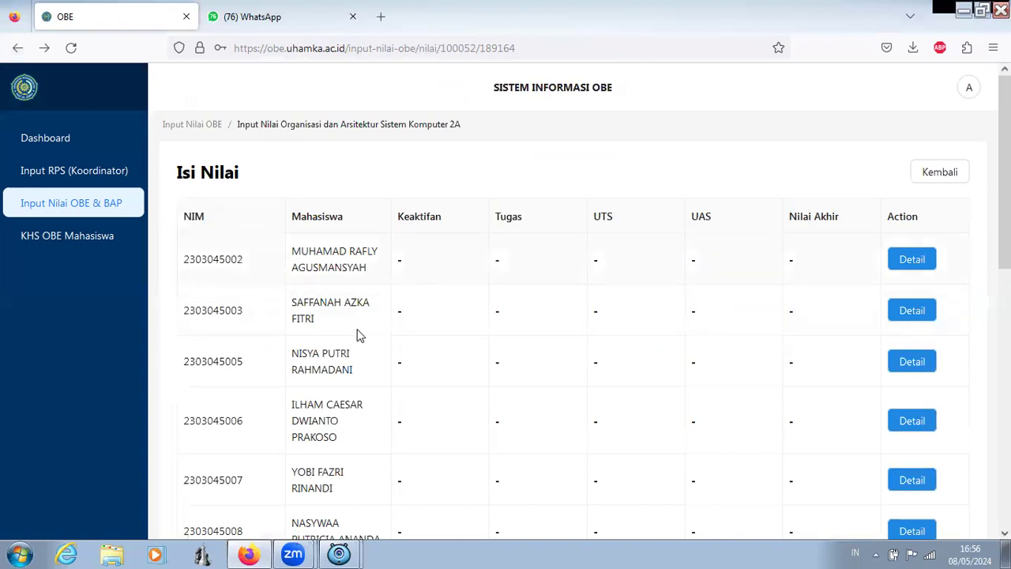
click(900, 312)
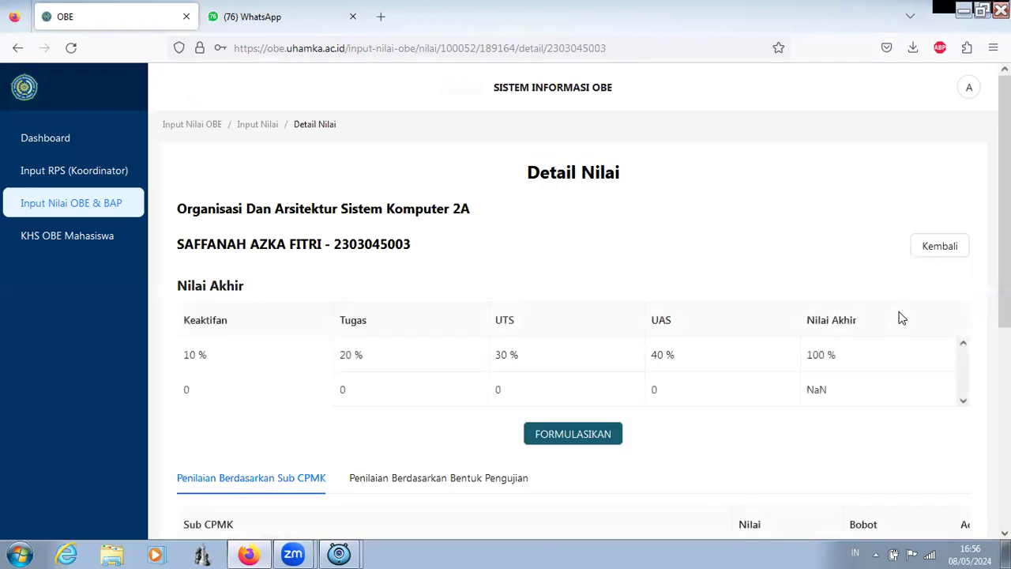
Step: Add and save a grade of 60 for the second student's first Sub CPMK, on the main components of a computer processor
scroll(815, 119, down, 3)
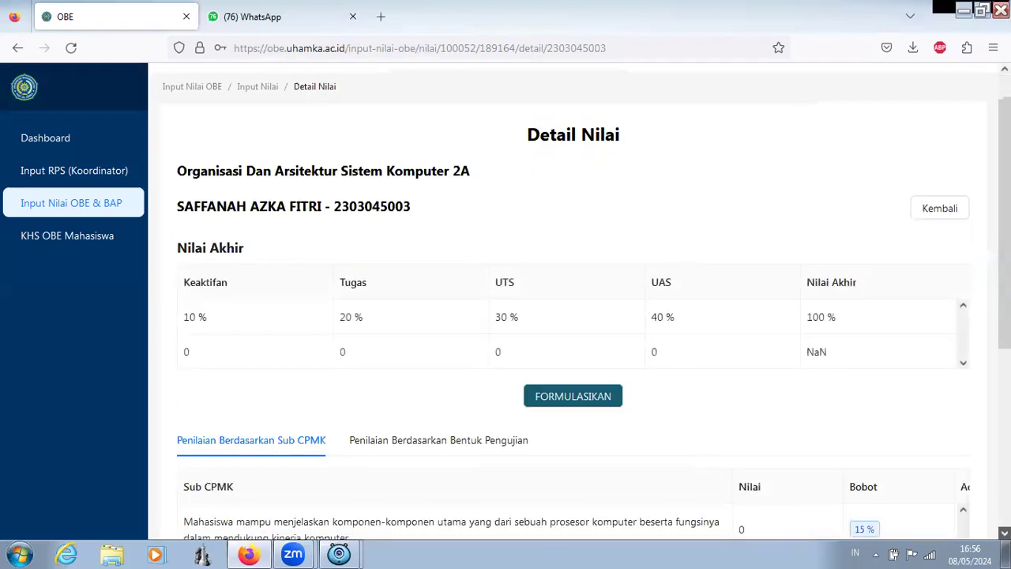
click(951, 536)
click(950, 535)
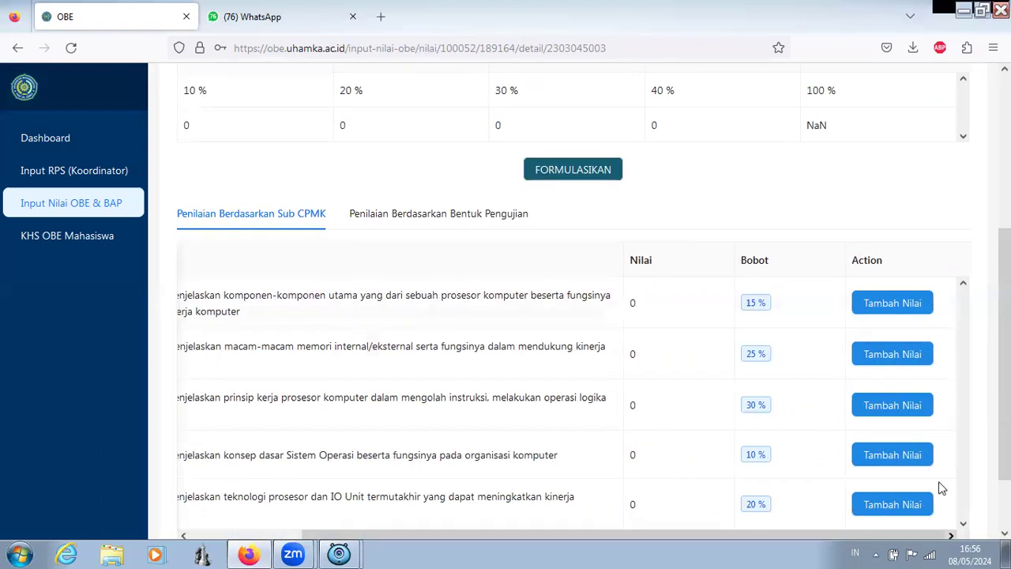
click(909, 305)
click(669, 317)
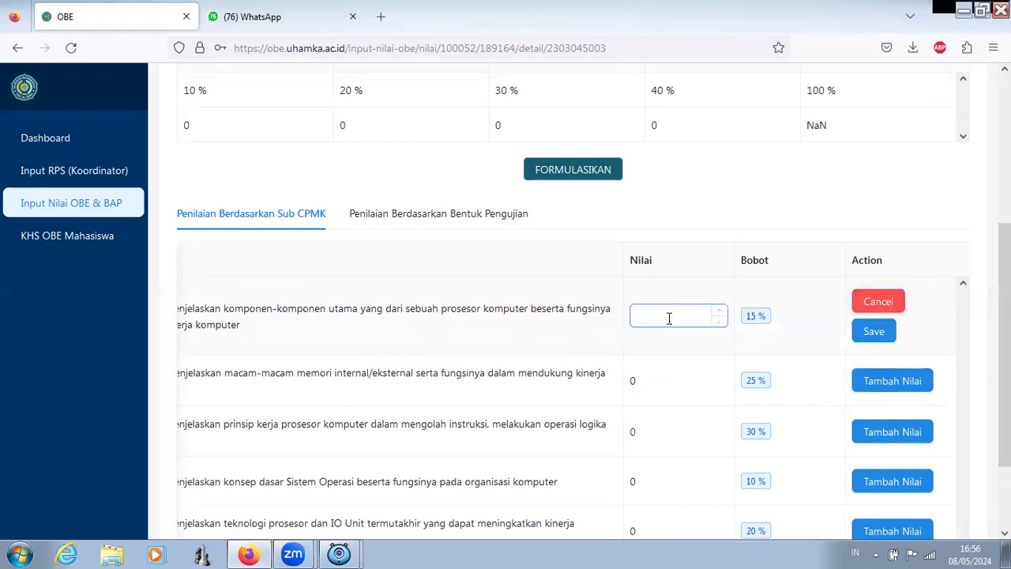
text(60)
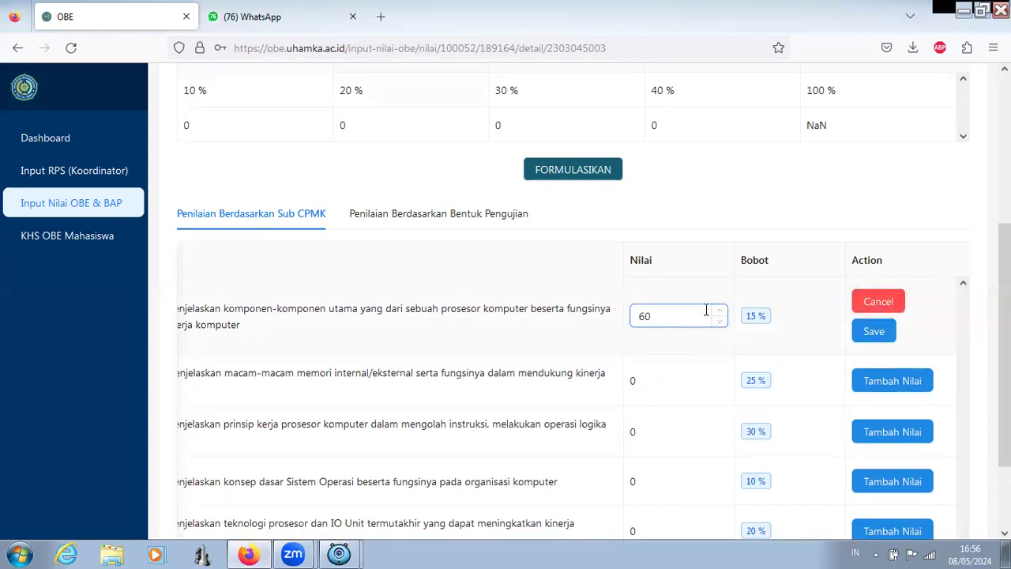
click(879, 381)
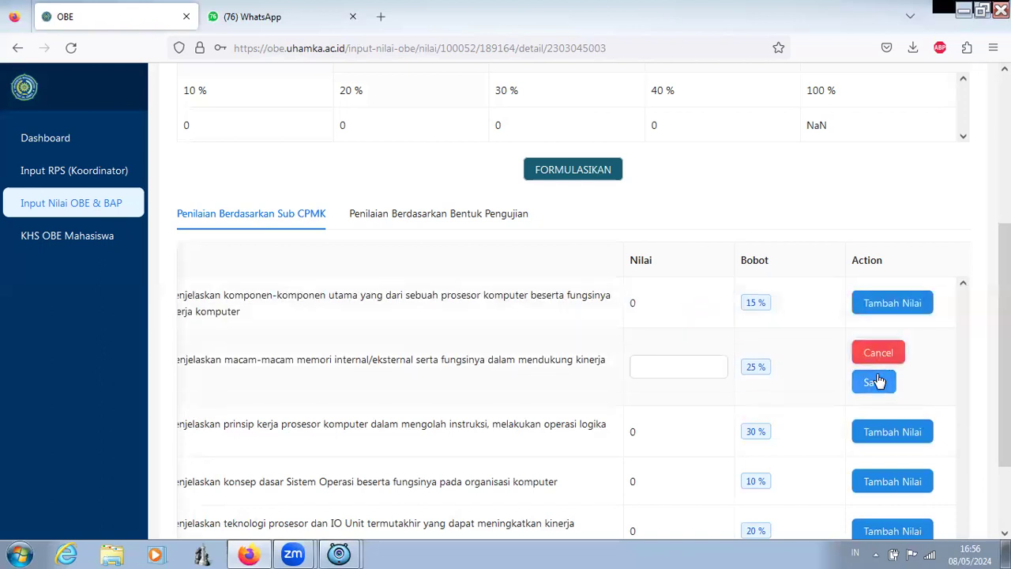
click(899, 314)
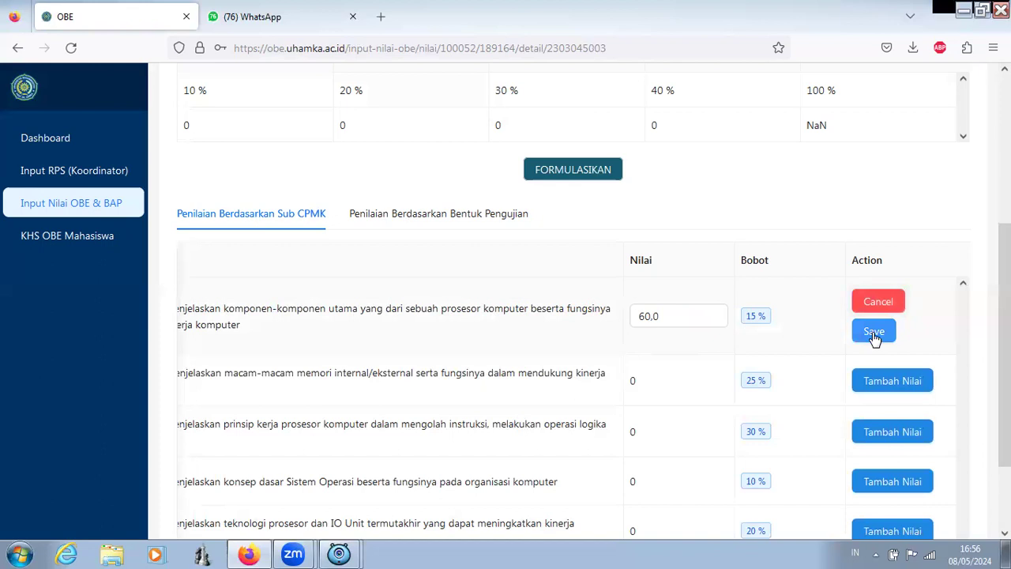
click(873, 333)
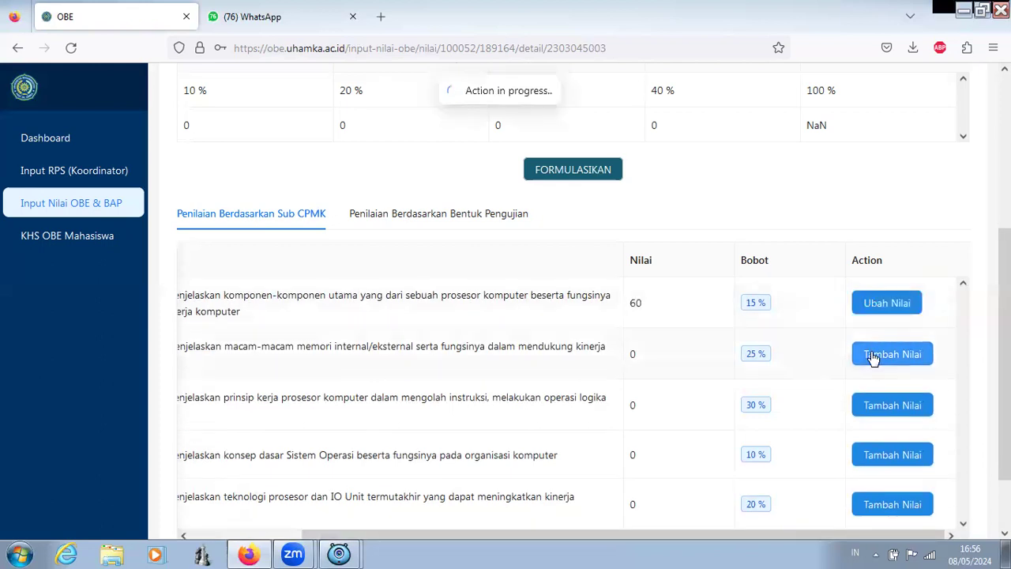
Step: Add and save a grade of 70 for the second student's second Sub CPMK, on internal and external memory types
click(873, 355)
click(670, 367)
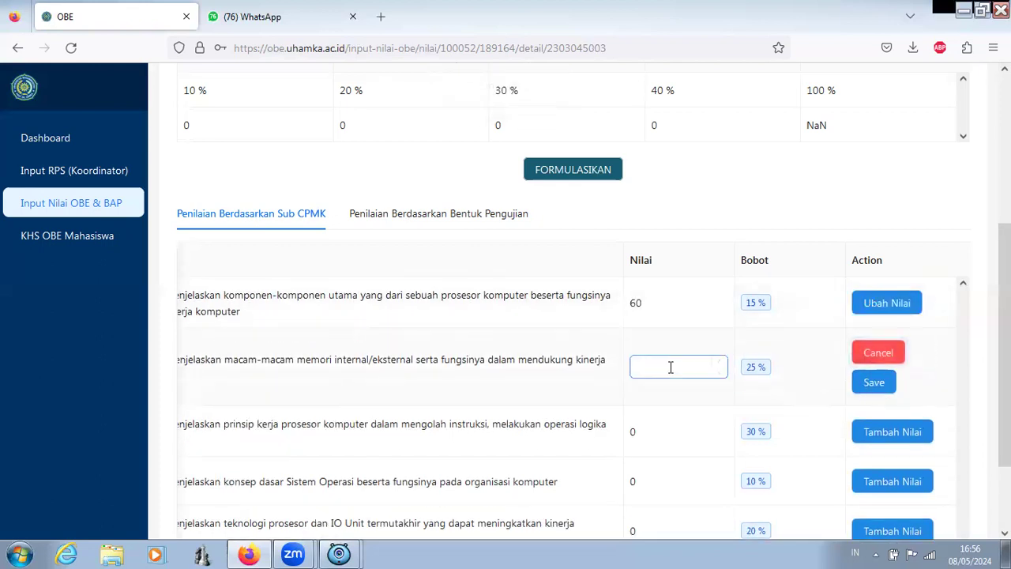
text(70)
click(872, 384)
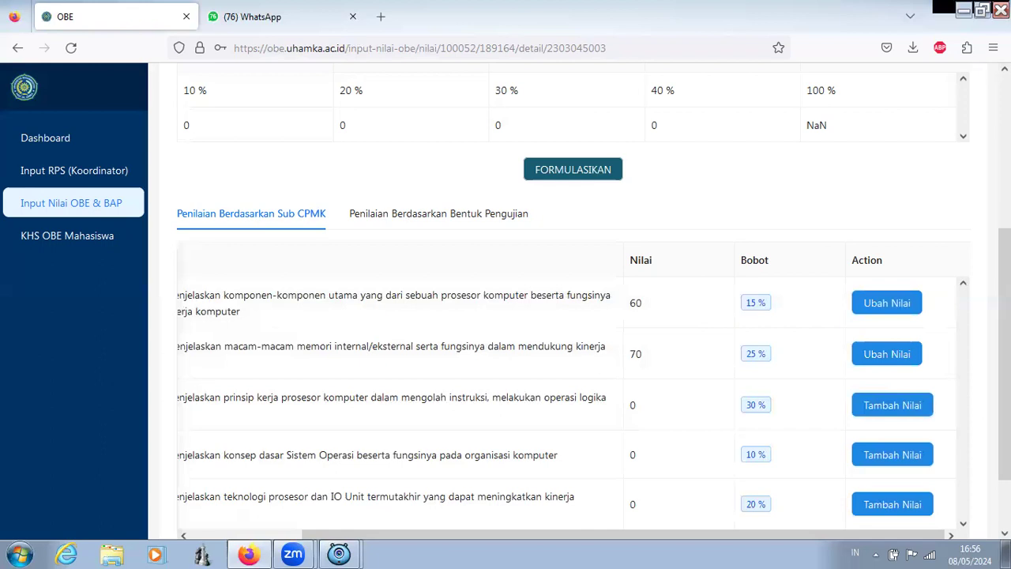
scroll(572, 304, up, 3)
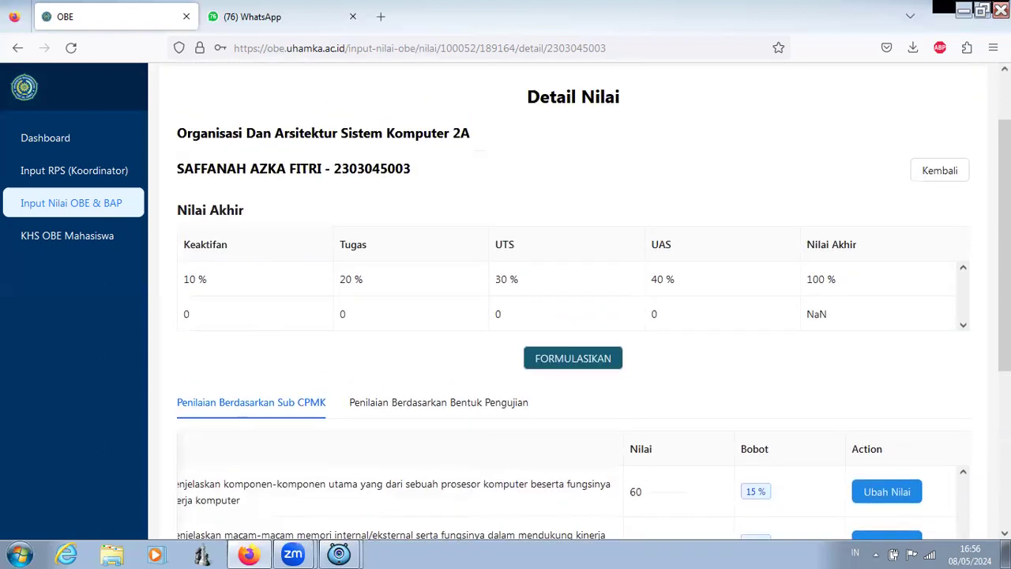
scroll(572, 304, down, 2)
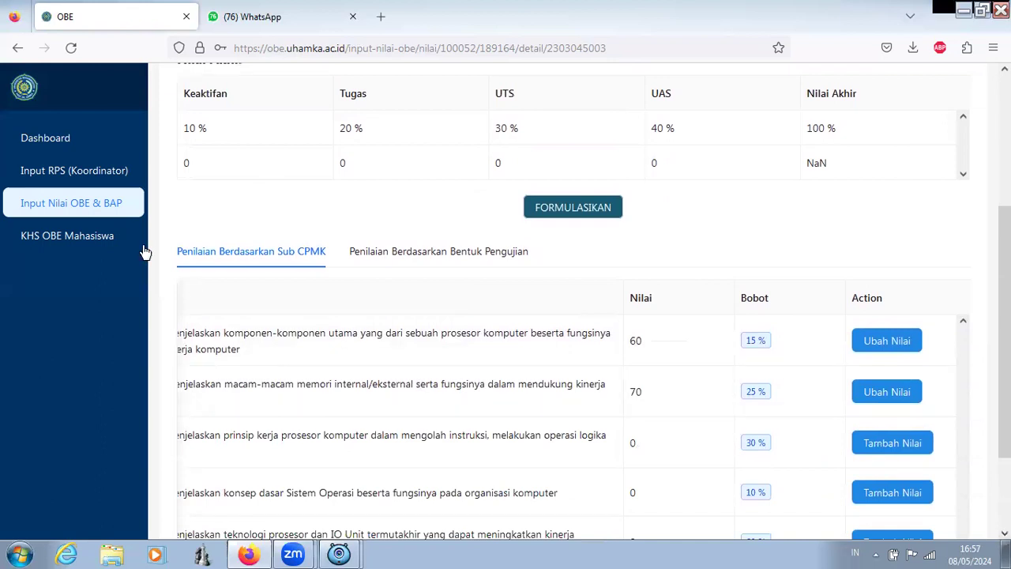
Step: Open the first student's grade details from the class 2A list and try adding a grade for the third Sub CPMK, on processor working principles
click(20, 48)
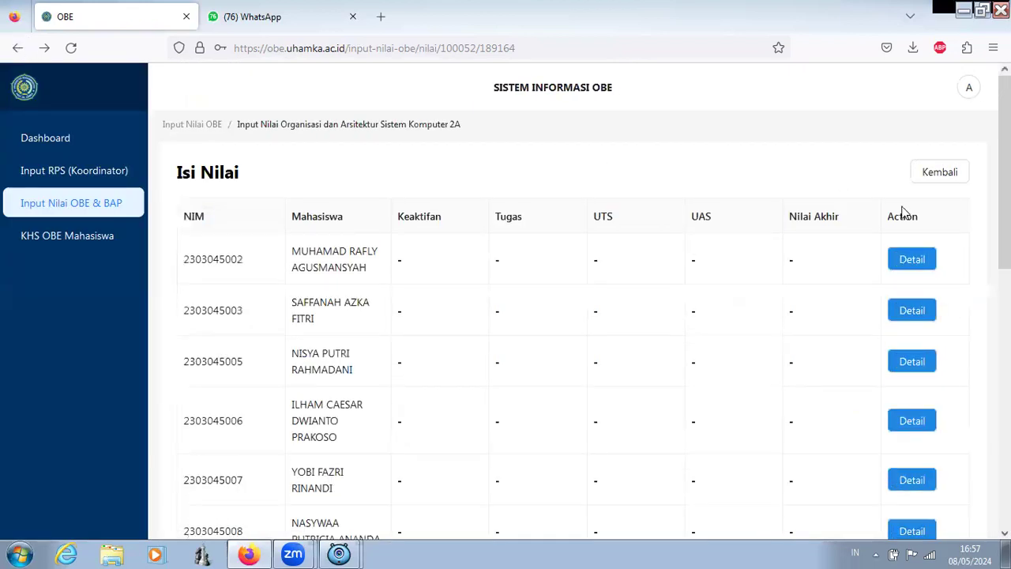
click(912, 261)
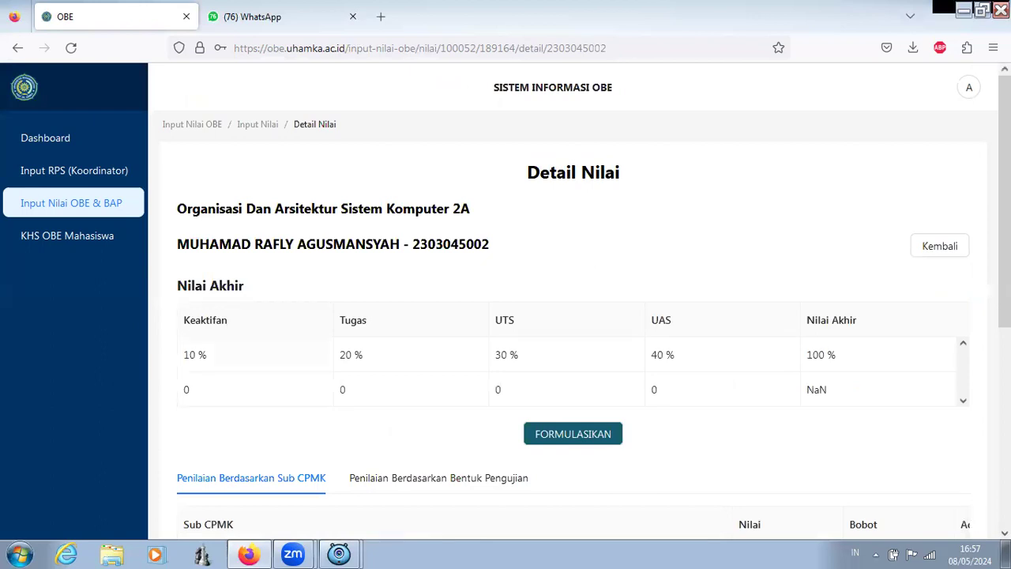
click(1003, 532)
scroll(781, 313, down, 3)
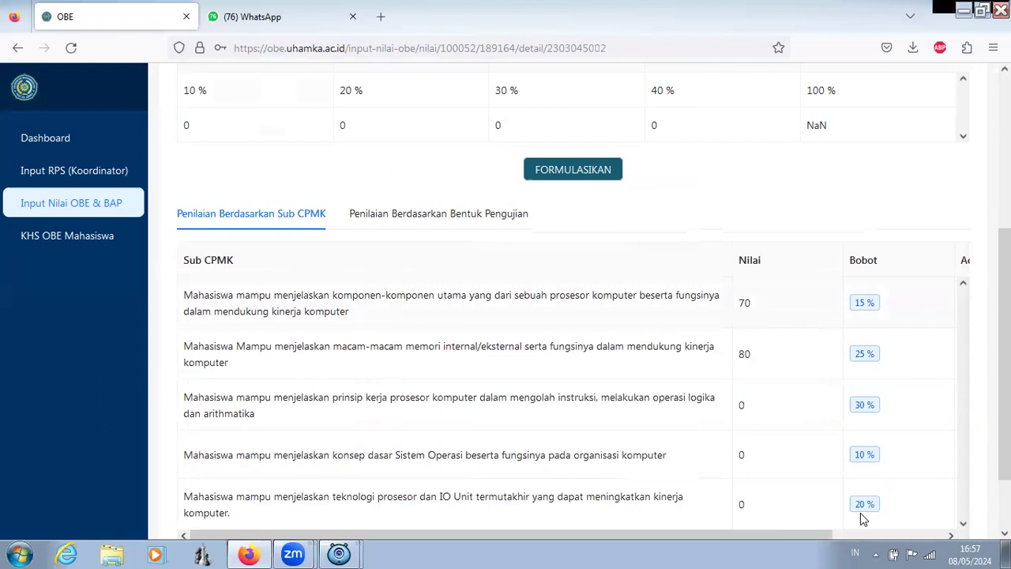
click(951, 535)
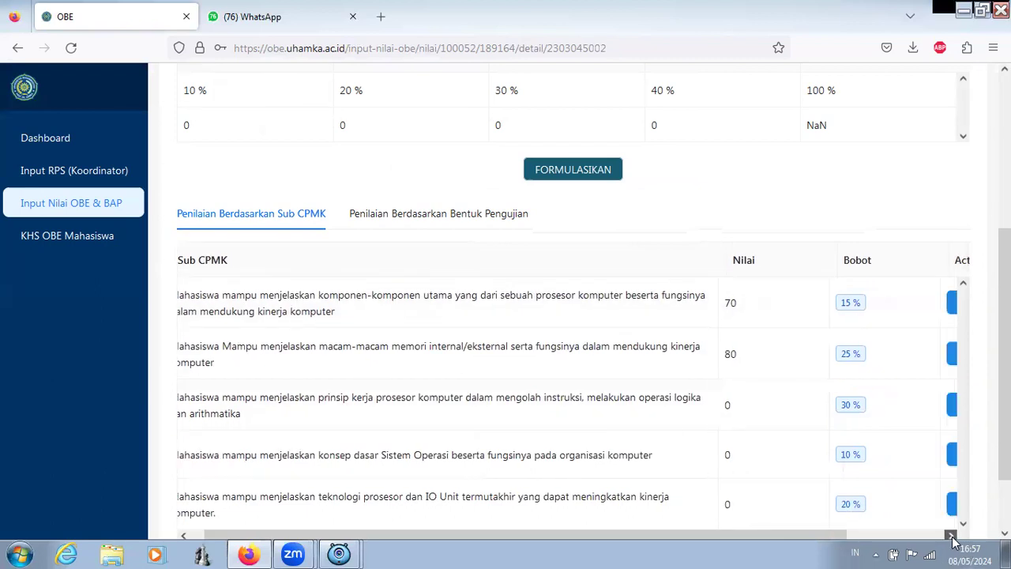
click(914, 409)
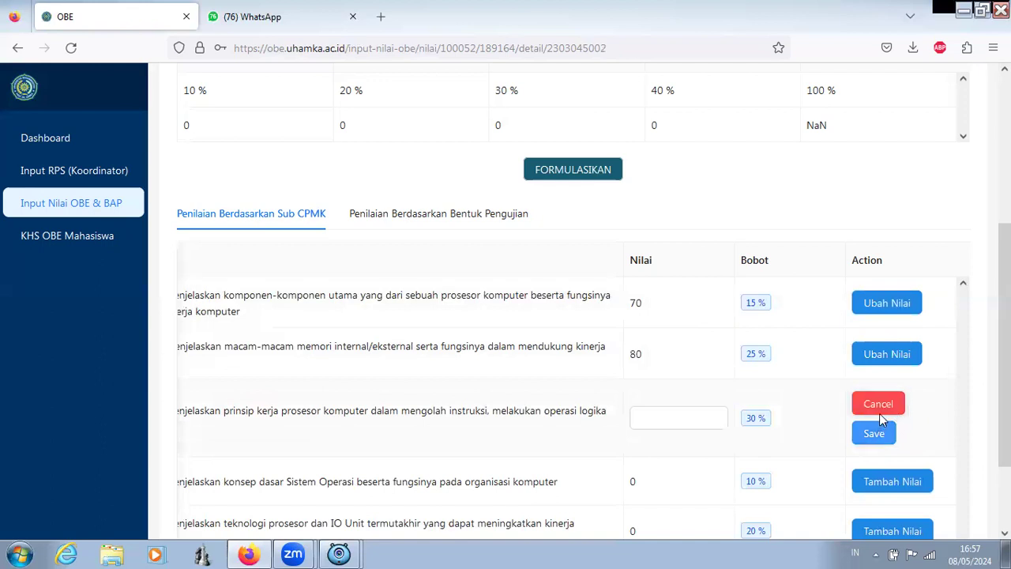
click(884, 408)
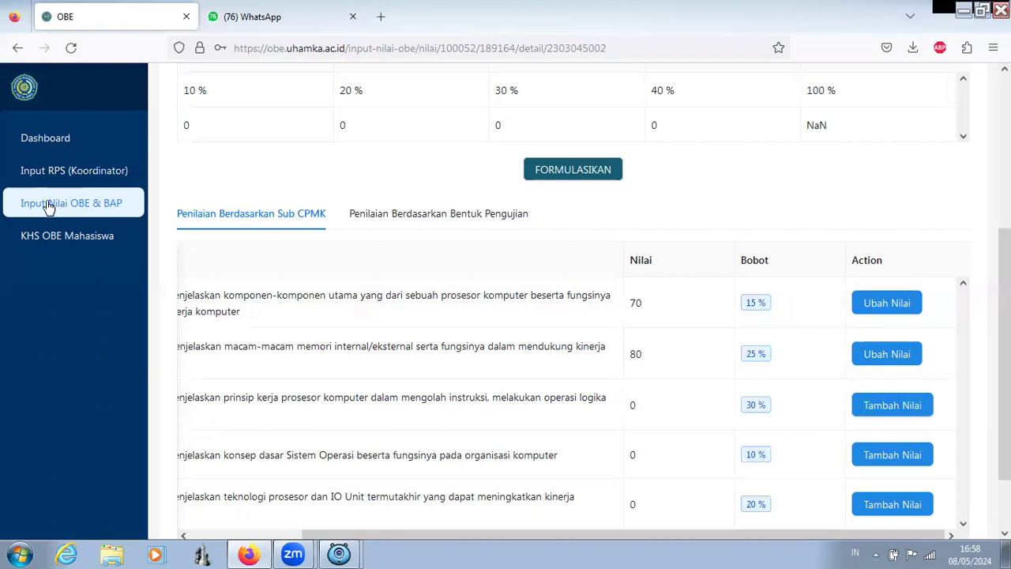
Step: Return to the class 2A student list and reopen the first student's details to review the grades and weights of all Sub CPMK
click(19, 47)
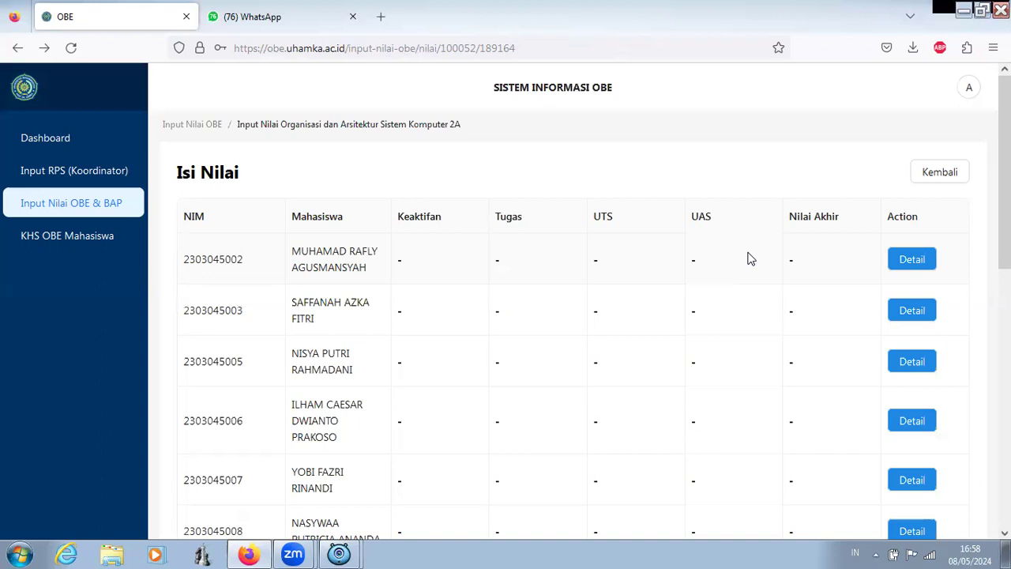
click(912, 260)
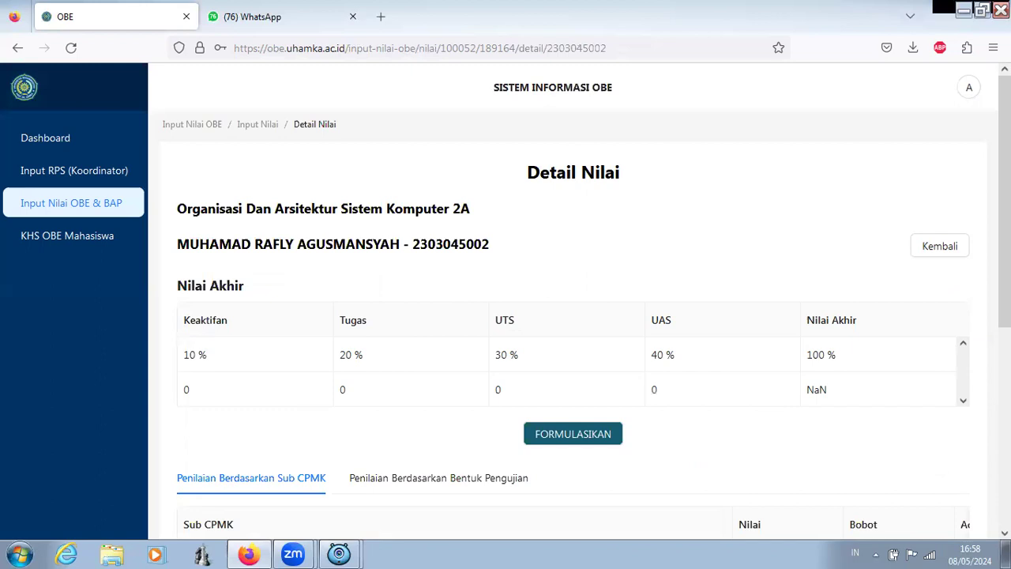
scroll(1003, 521, down, 5)
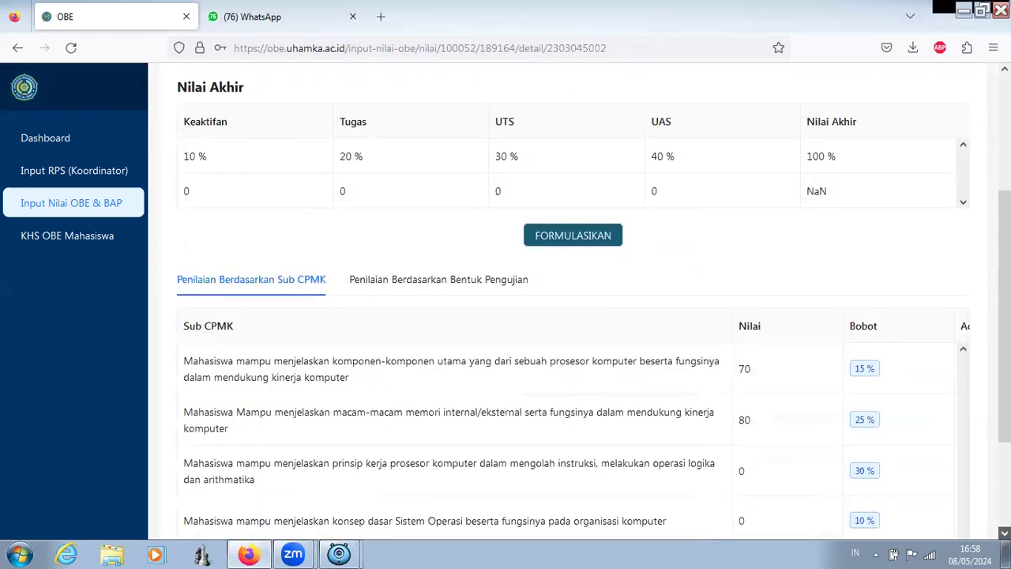
scroll(1003, 521, down, 2)
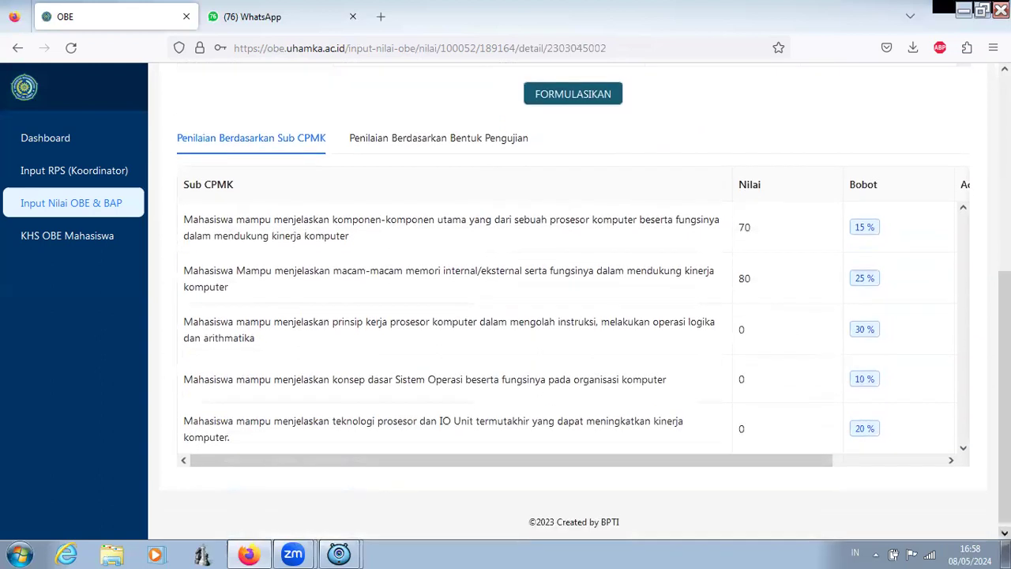